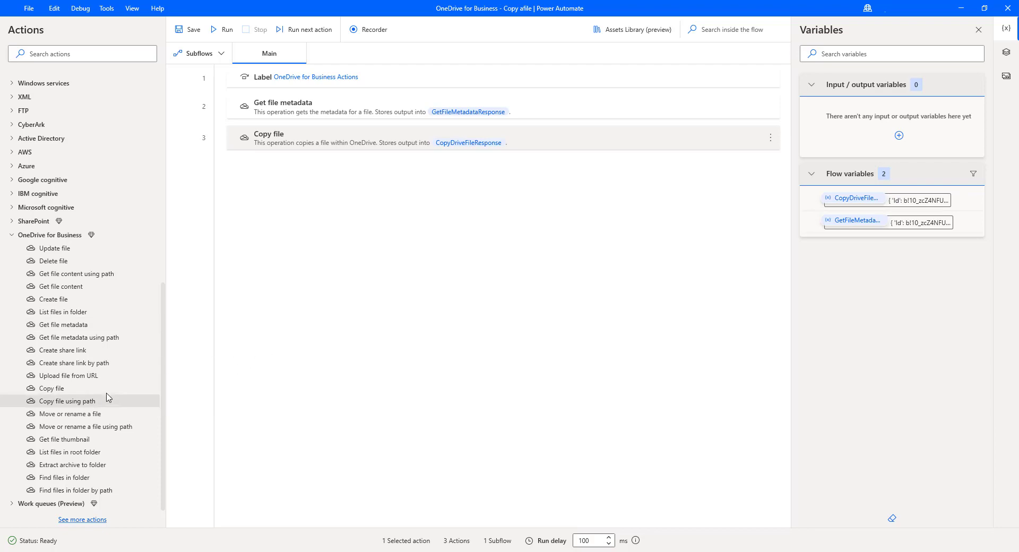
Step: Add the OneDrive for Business 'Copy file using path' action as step 4, below step 3
left_click_drag(107, 400, 344, 352)
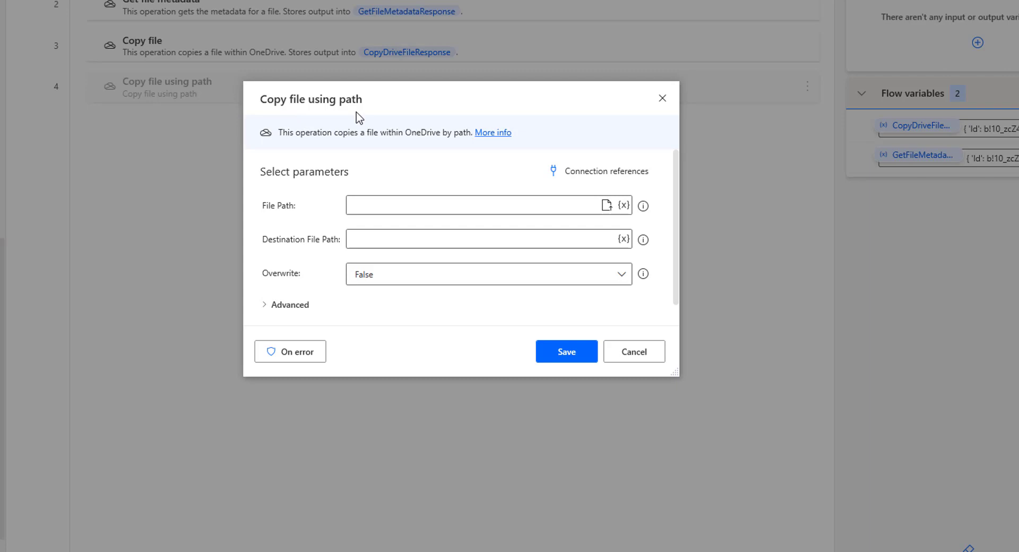
Step: Browse the File Path picker to OneDrive Root > Power Automate Desktop folder
left_click(284, 211)
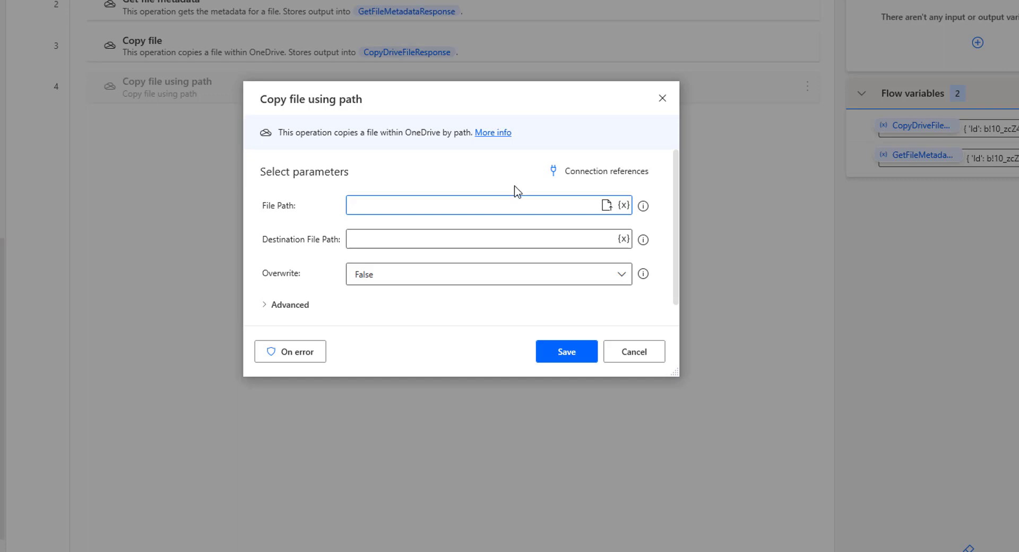
left_click(606, 205)
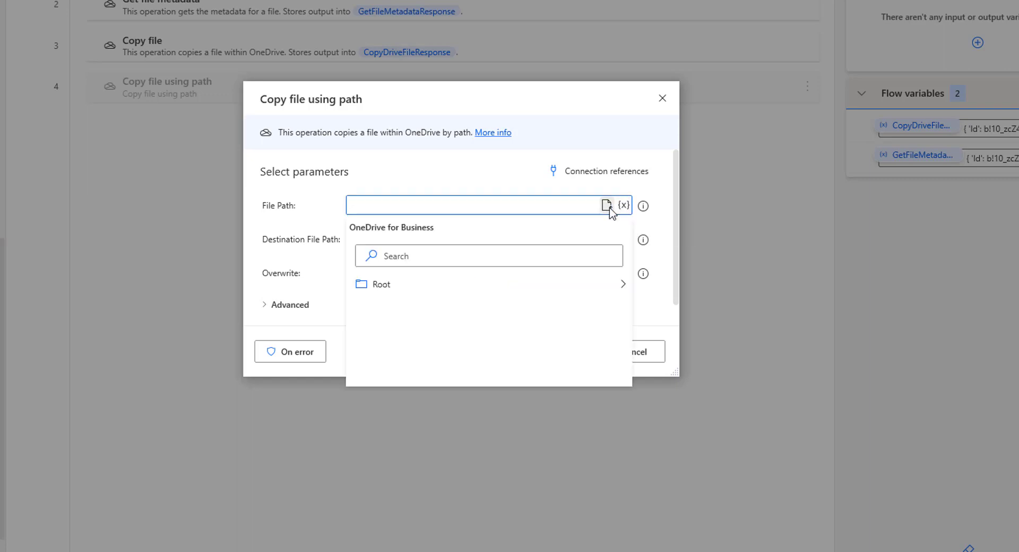
left_click(624, 285)
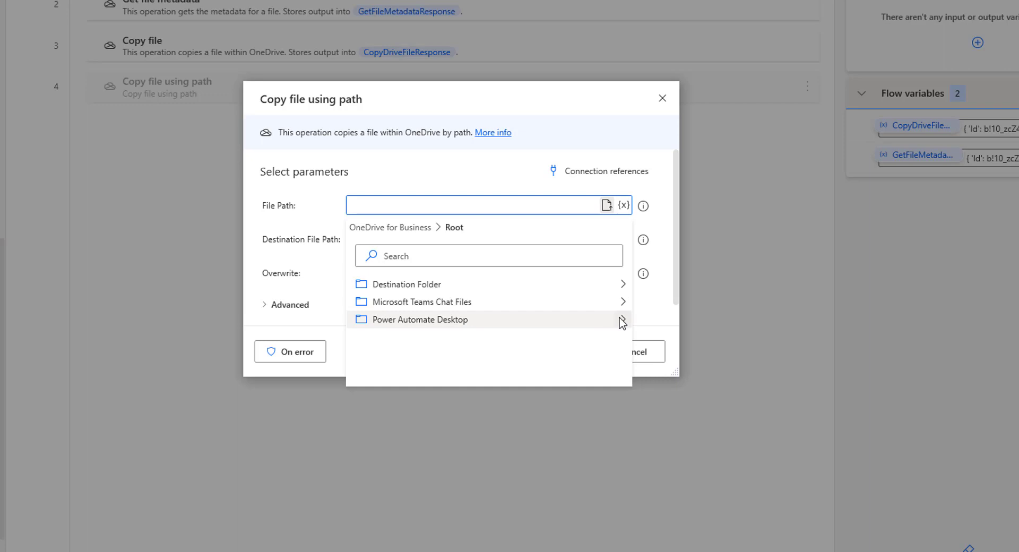
left_click(622, 320)
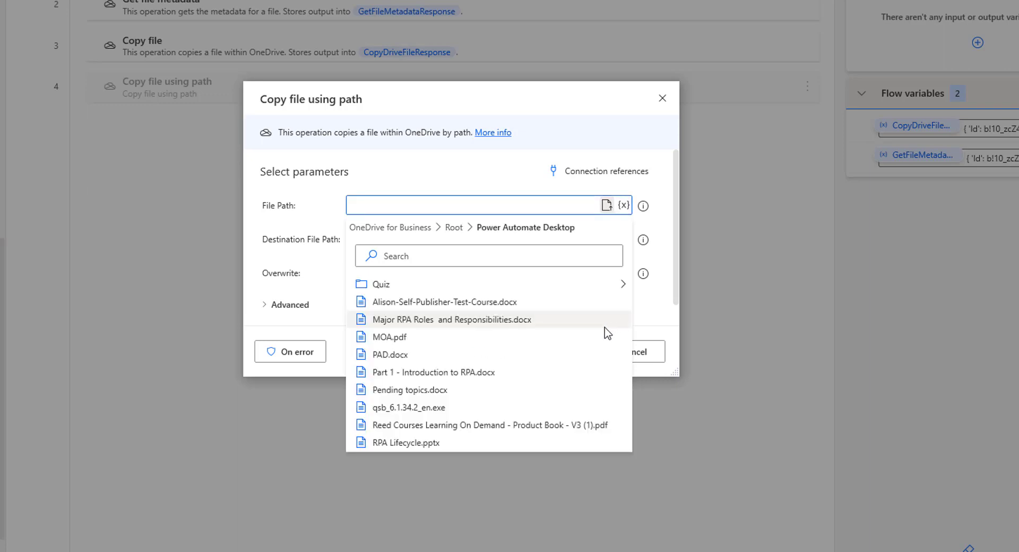
Step: Set source to Part 1 - Introduction to RPA.docx and destination to /Destination Folder/RPA.docx
left_click(501, 374)
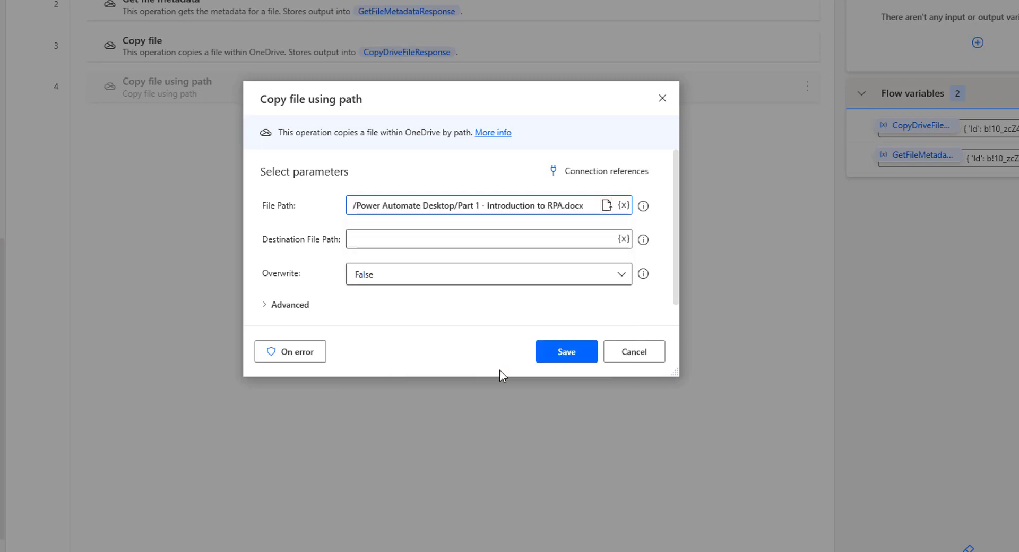
left_click(396, 243)
type("/Destination Folder/RPA.docx")
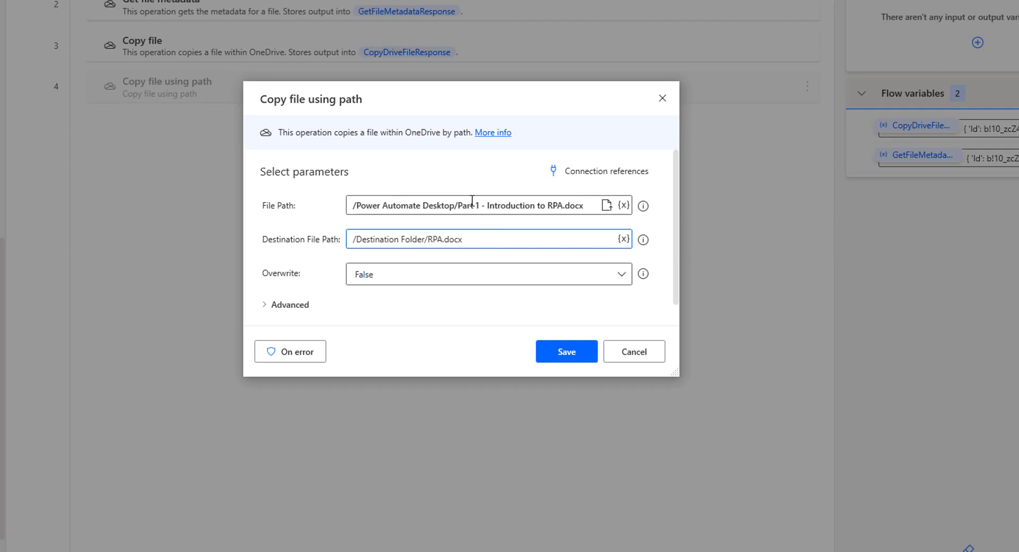
left_click_drag(458, 207, 482, 207)
left_click_drag(555, 202, 584, 206)
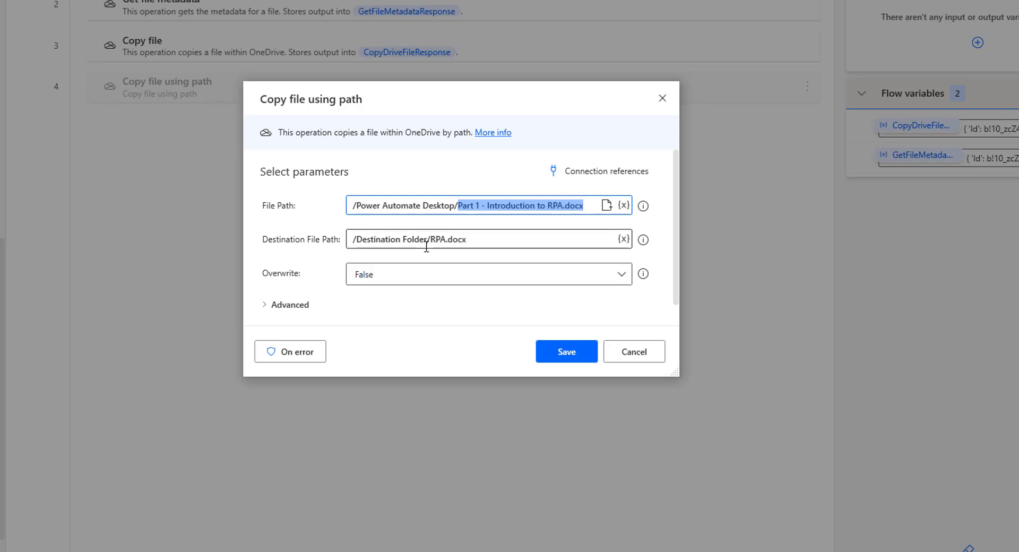
left_click_drag(431, 240, 471, 244)
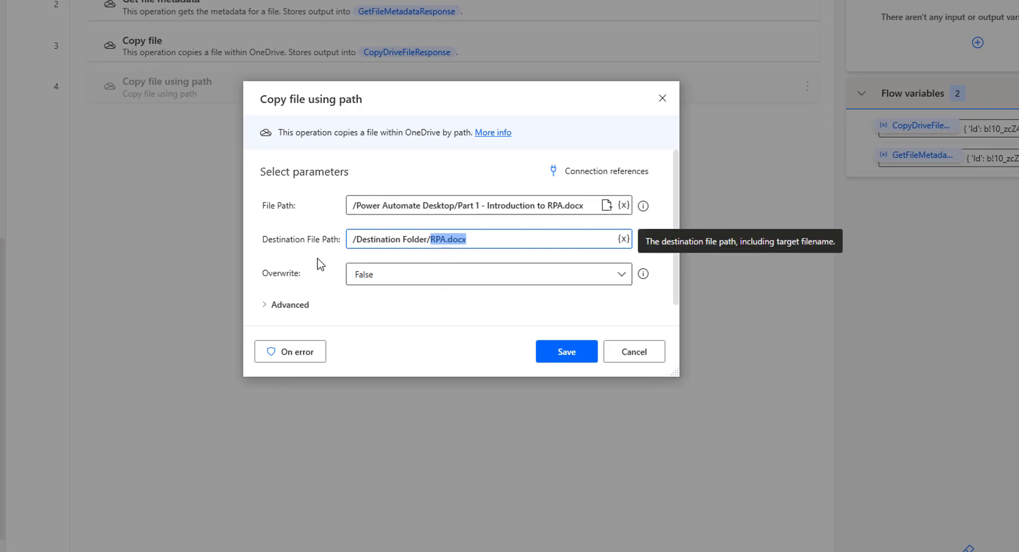
Step: Set Overwrite to True and save the Copy file using path step
left_click(388, 277)
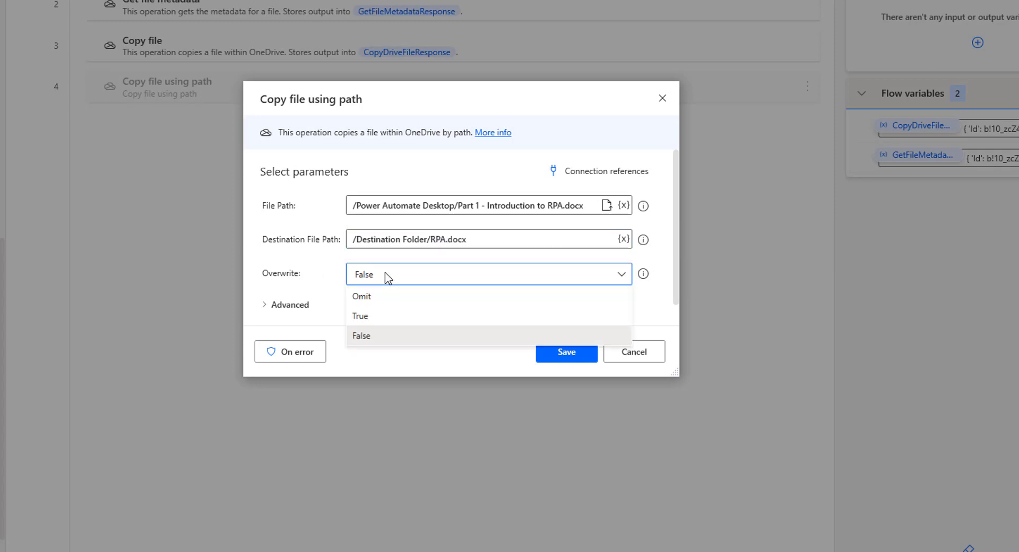
left_click(375, 319)
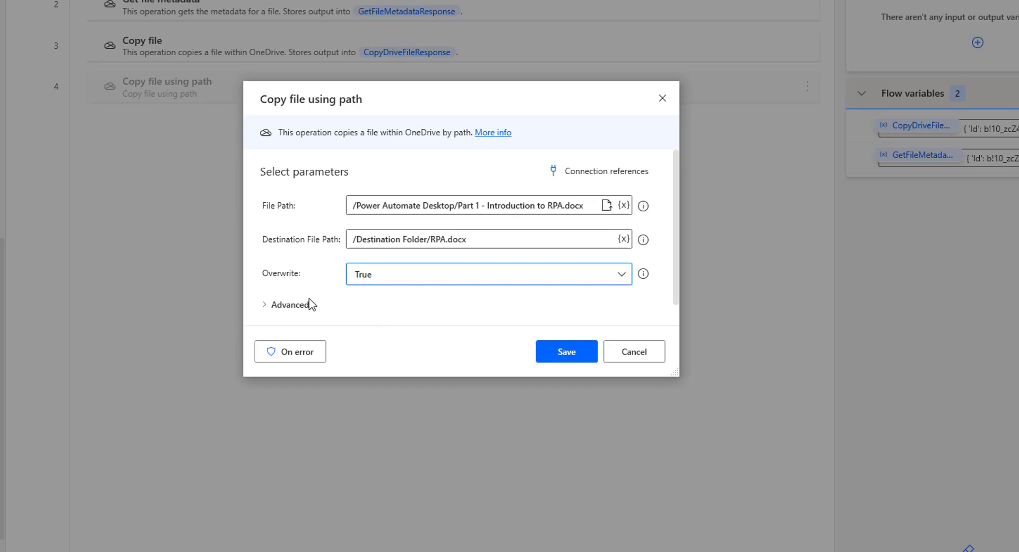
left_click(267, 307)
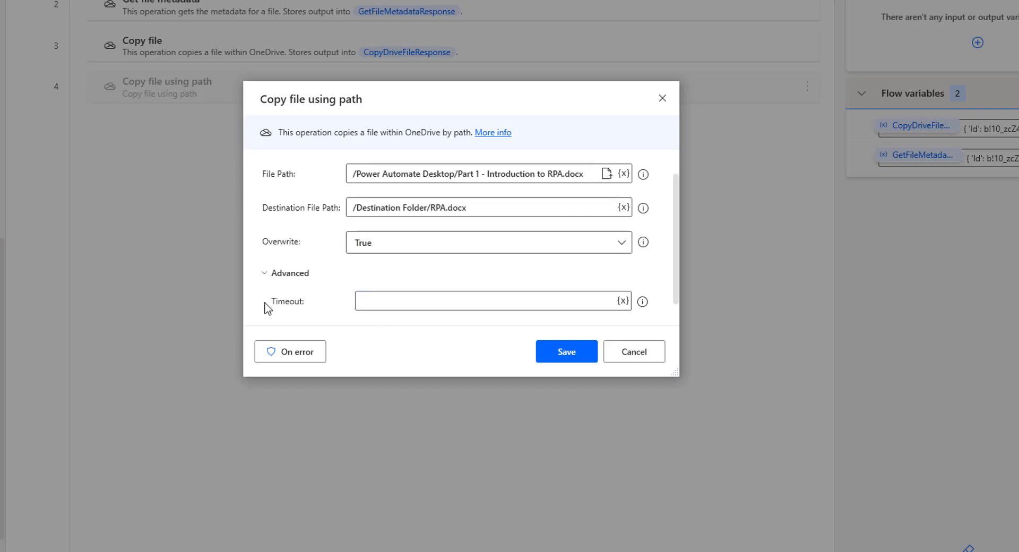
left_click(271, 274)
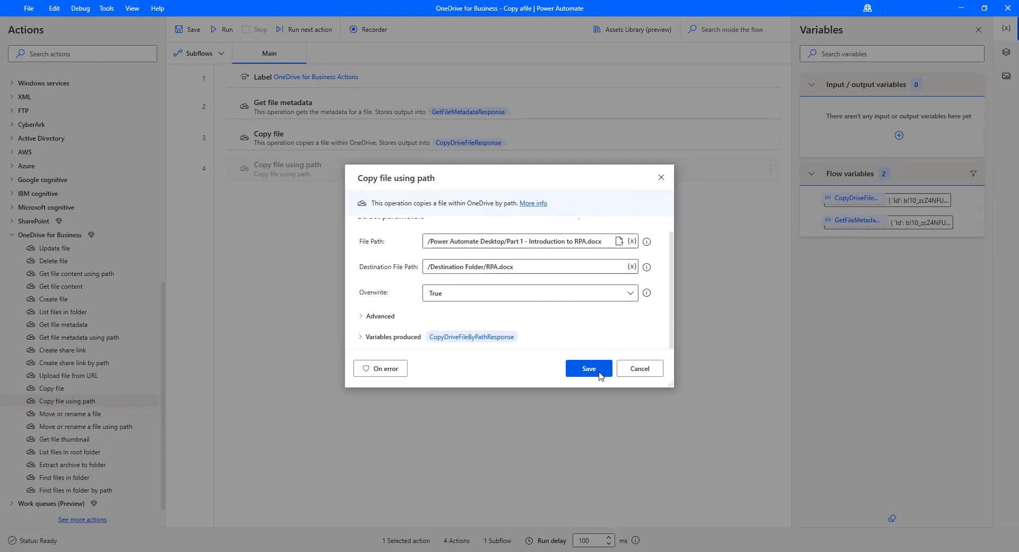
left_click(600, 375)
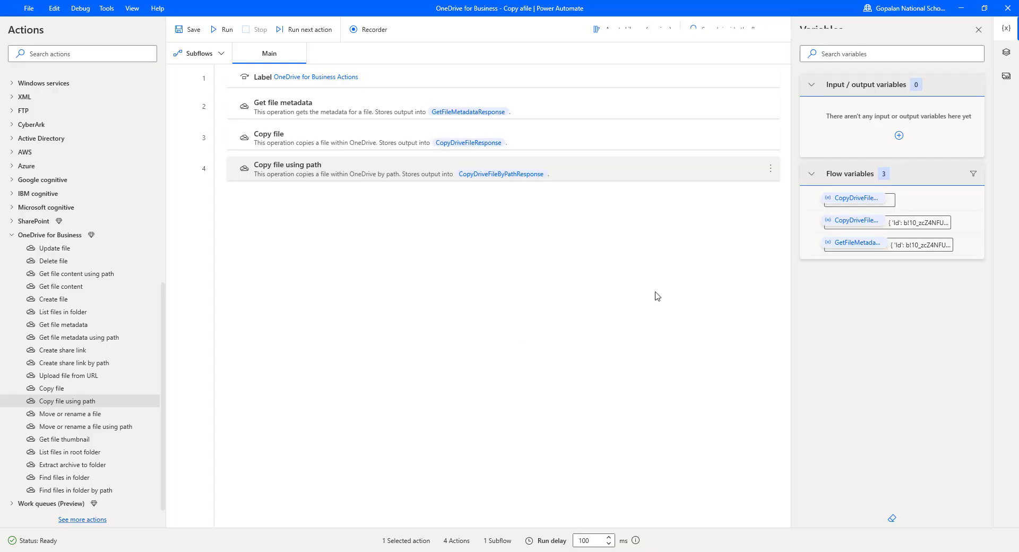
key("alt+Tab")
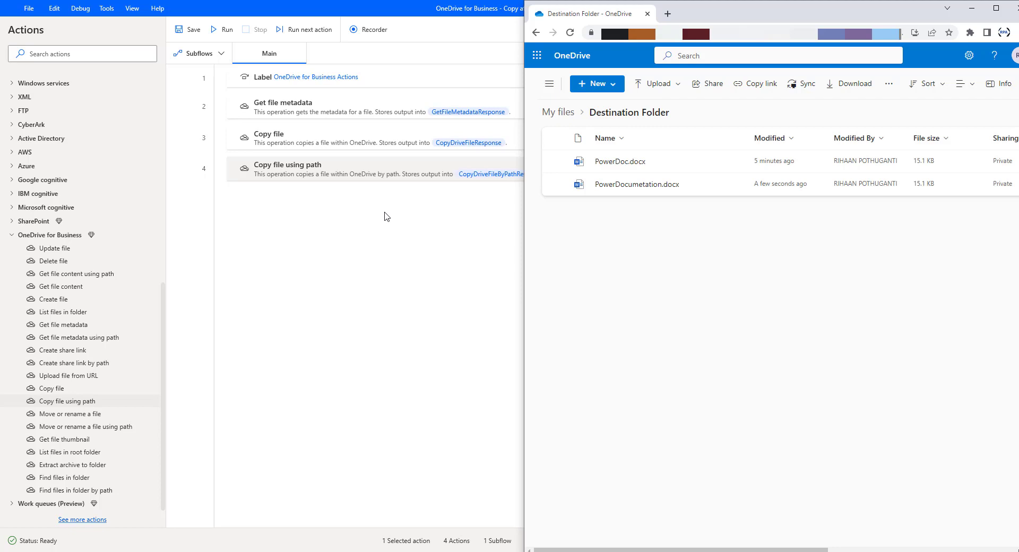
left_click(308, 135)
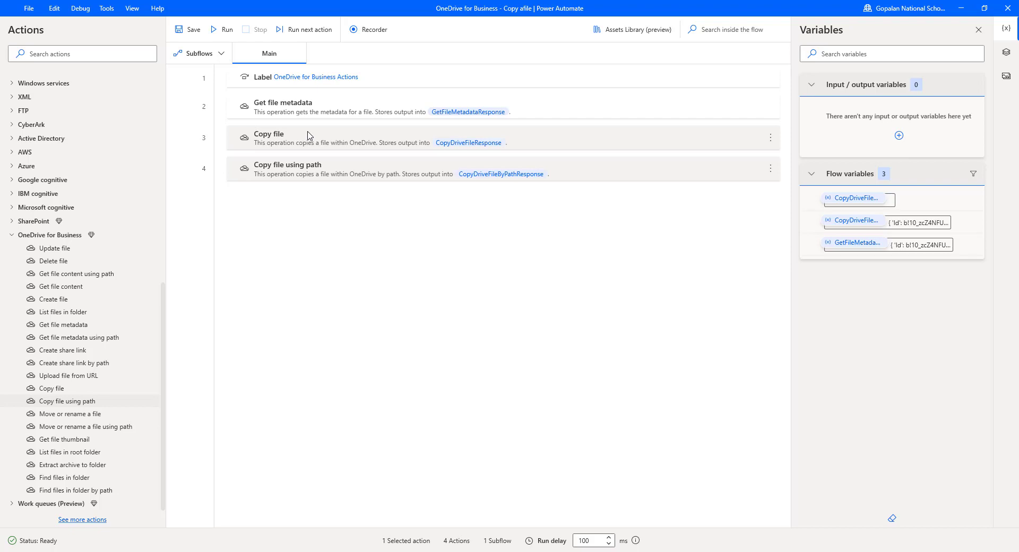
left_click(308, 136)
Step: Disable the original Copy file step, run the flow, and reload OneDrive to check the copy
right_click(308, 135)
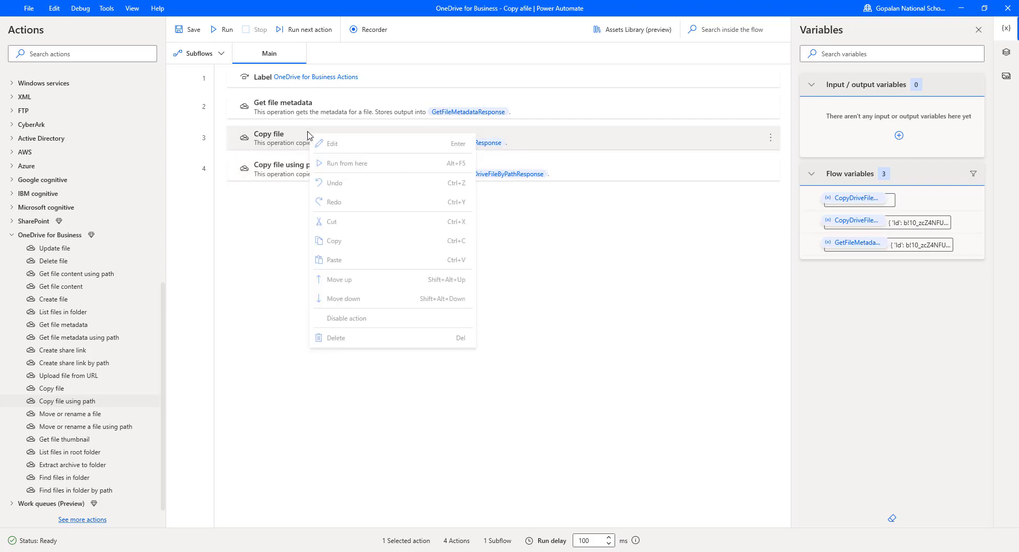
left_click(378, 383)
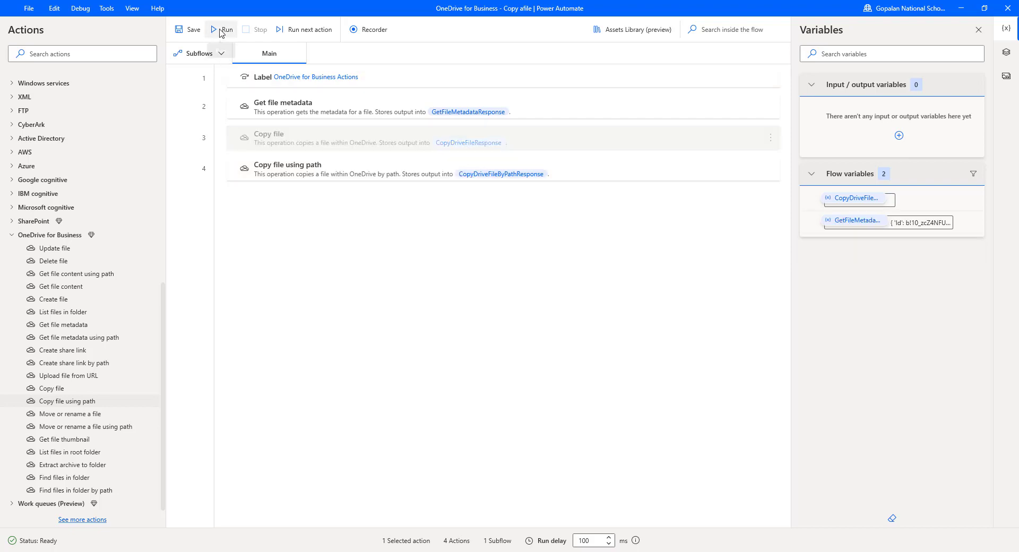
left_click(221, 30)
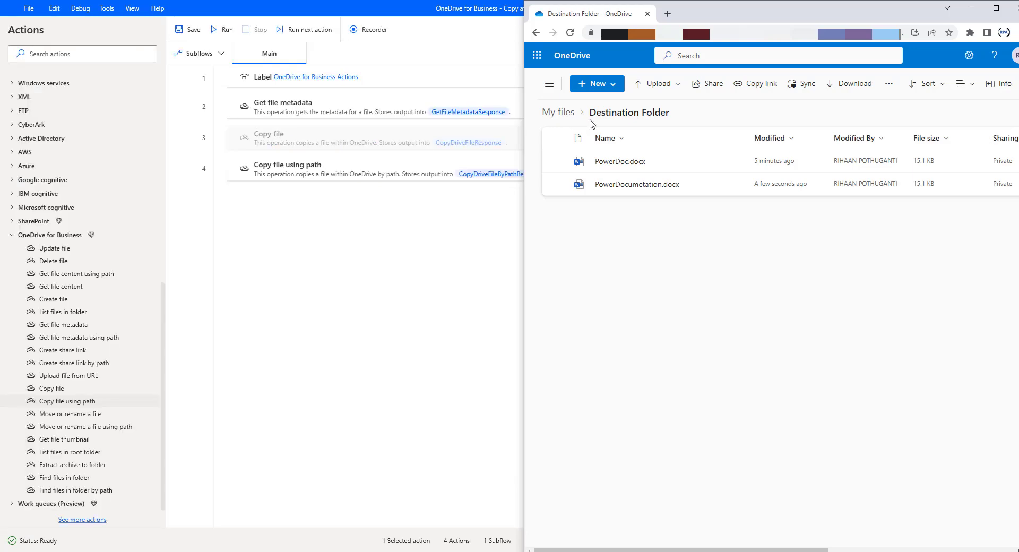
left_click(572, 33)
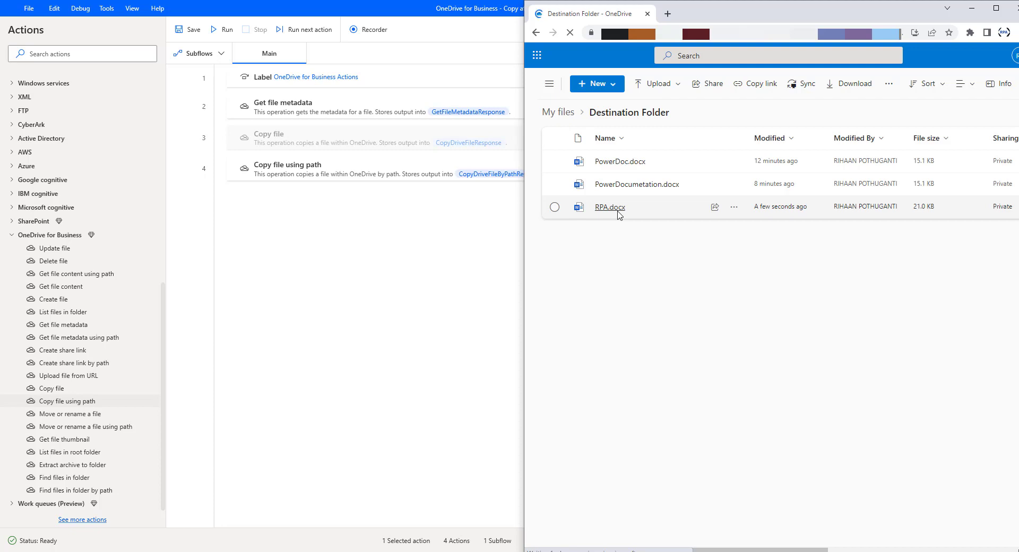
left_click(391, 283)
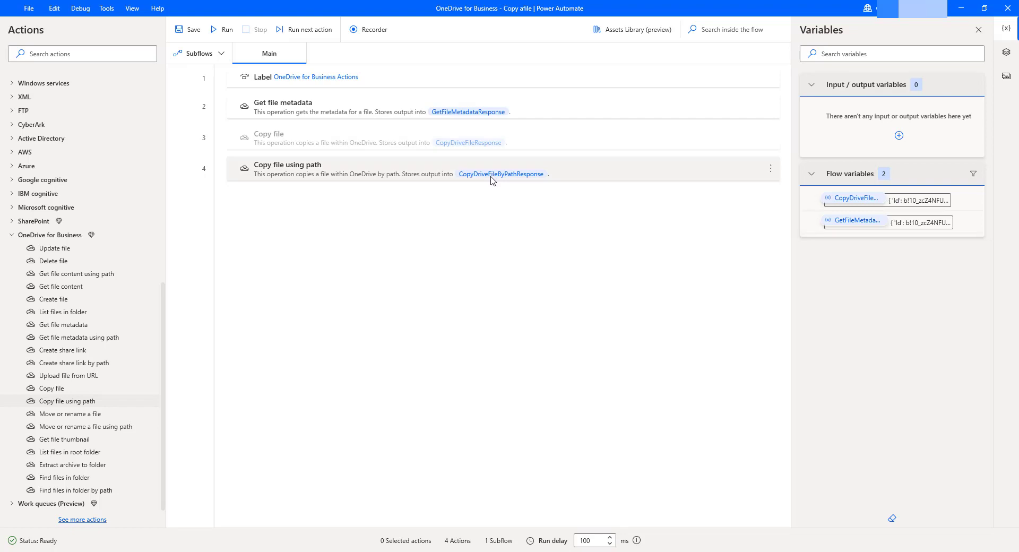
double_click(857, 199)
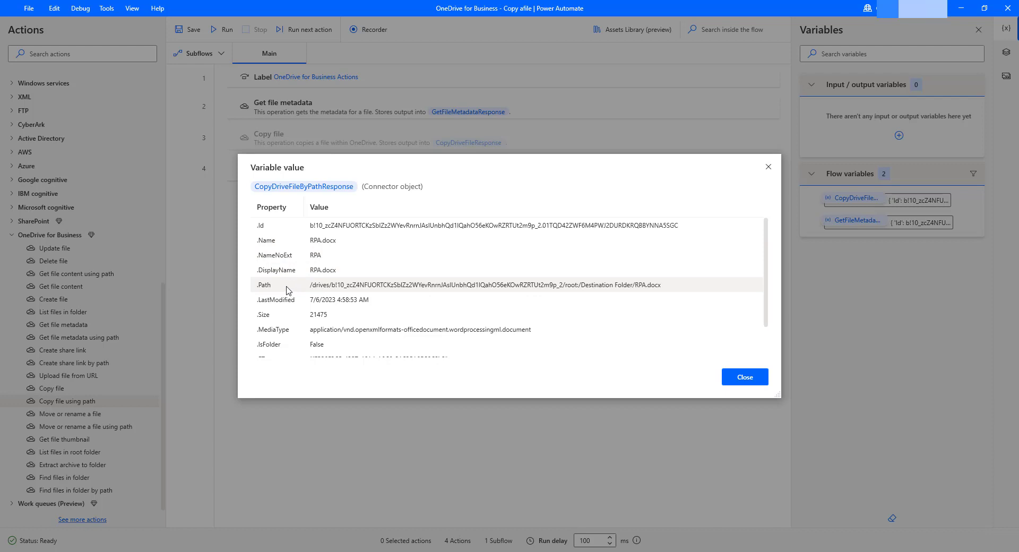
scroll(291, 321, "down", 1)
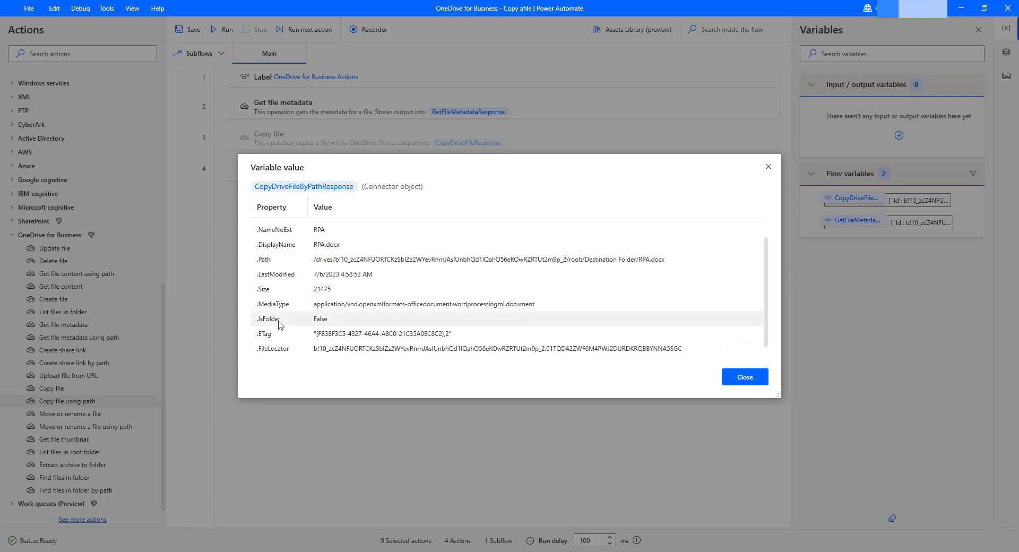
scroll(285, 320, "down", 1)
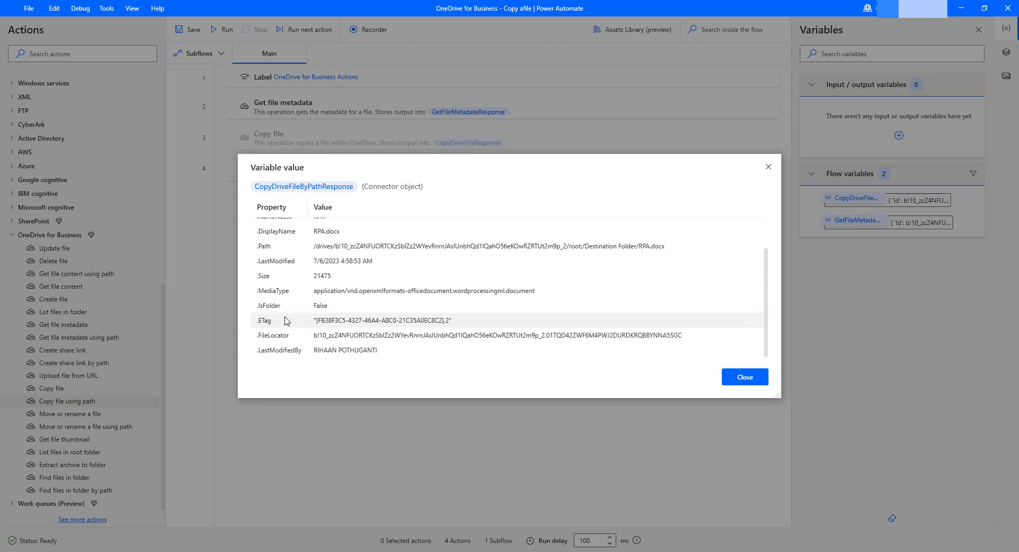
left_click(745, 377)
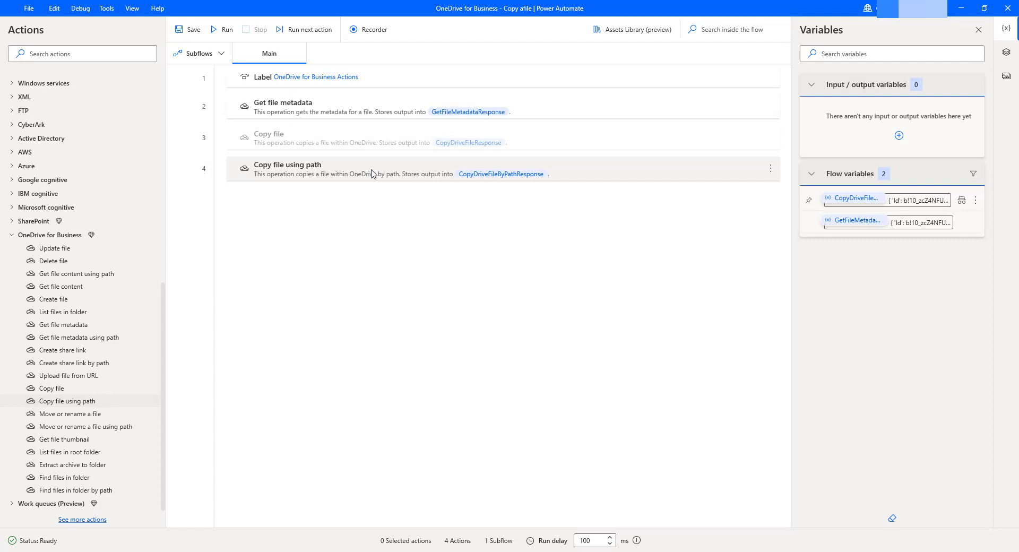
left_click(371, 174)
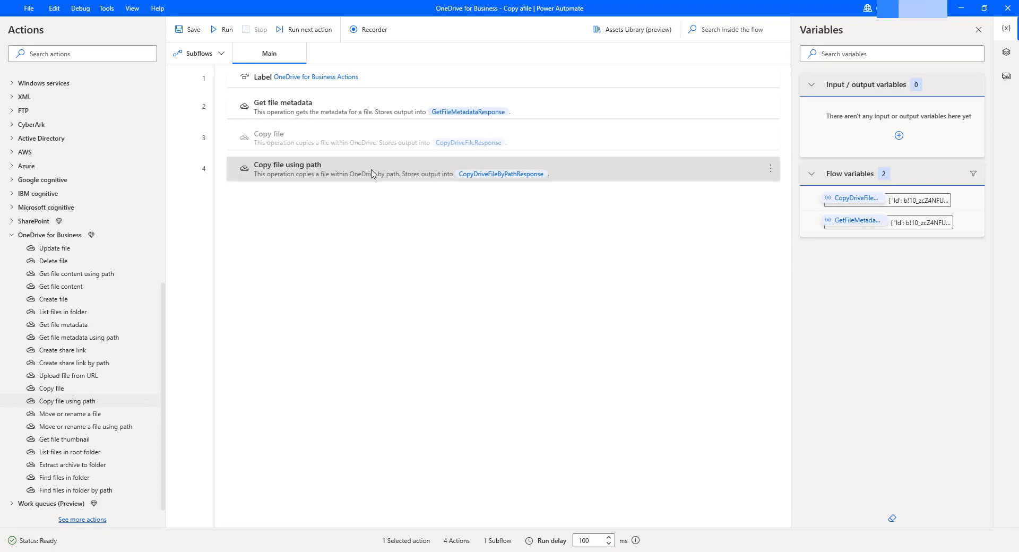
Step: Reopen the Copy file using path step and clear its File Path field
double_click(371, 173)
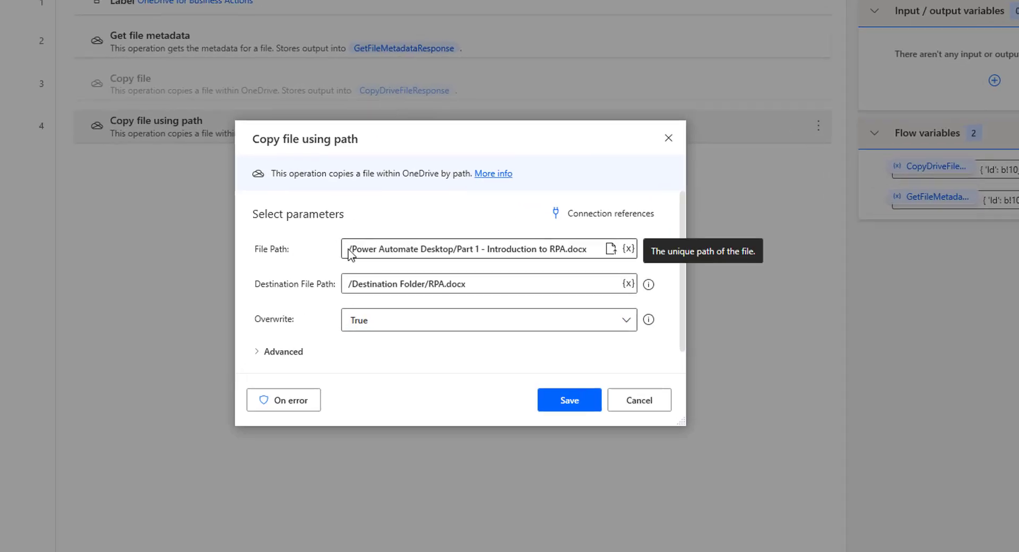
left_click_drag(349, 253, 624, 268)
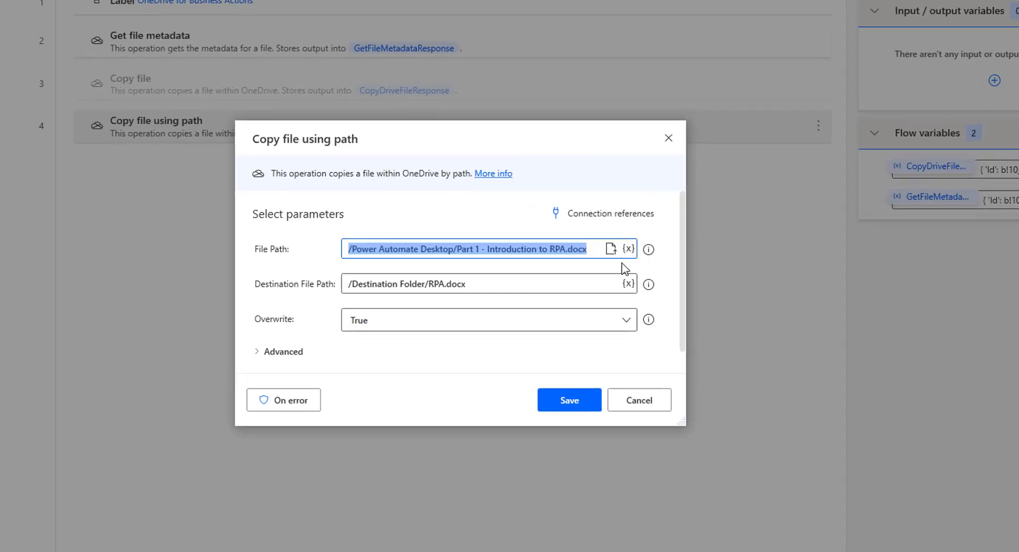
key("BackSpace")
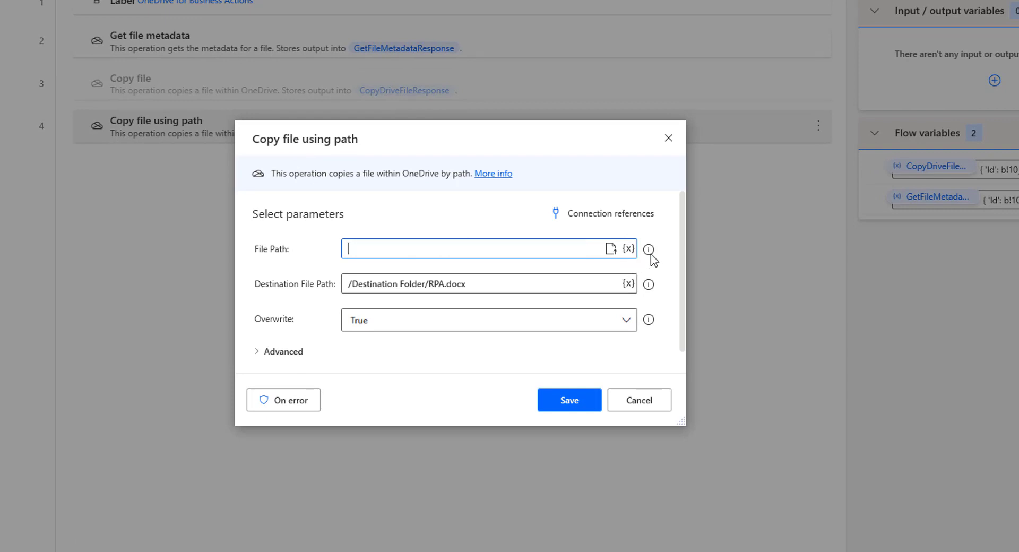
mouse_move(652, 255)
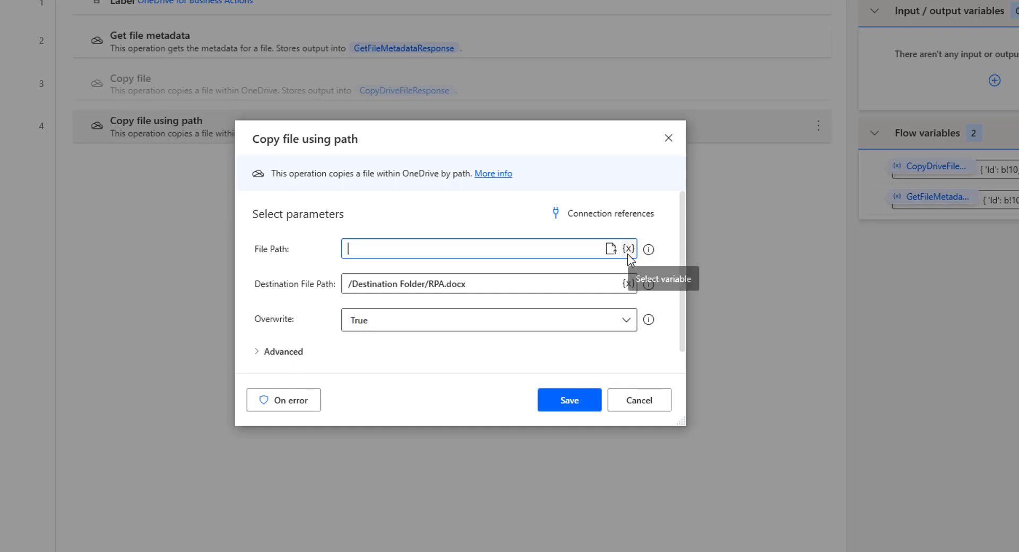
Step: Set File Path to %GetFileMetadataResponse.Path% and rename the destination to /Destination Folder/RPA2.docx
left_click(628, 250)
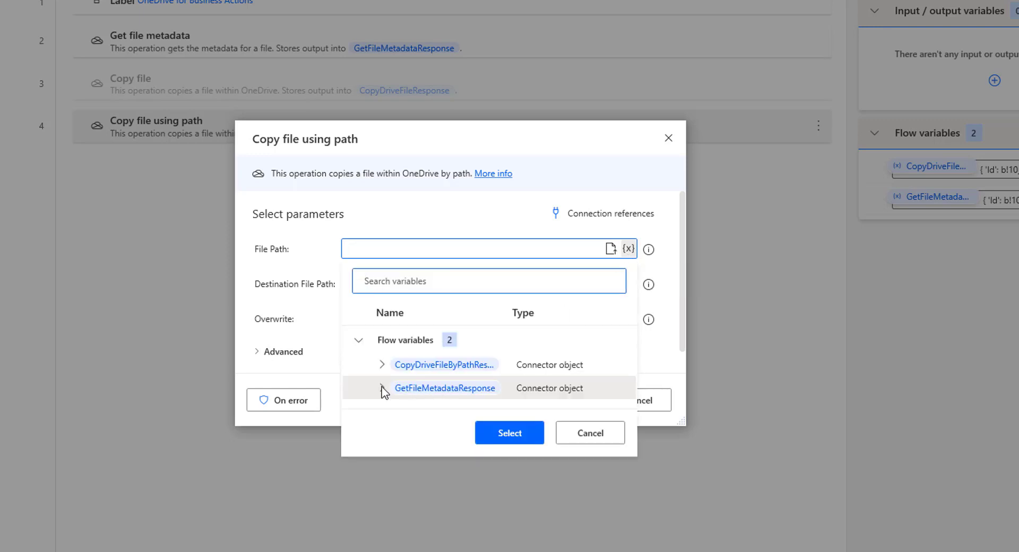
left_click(444, 395)
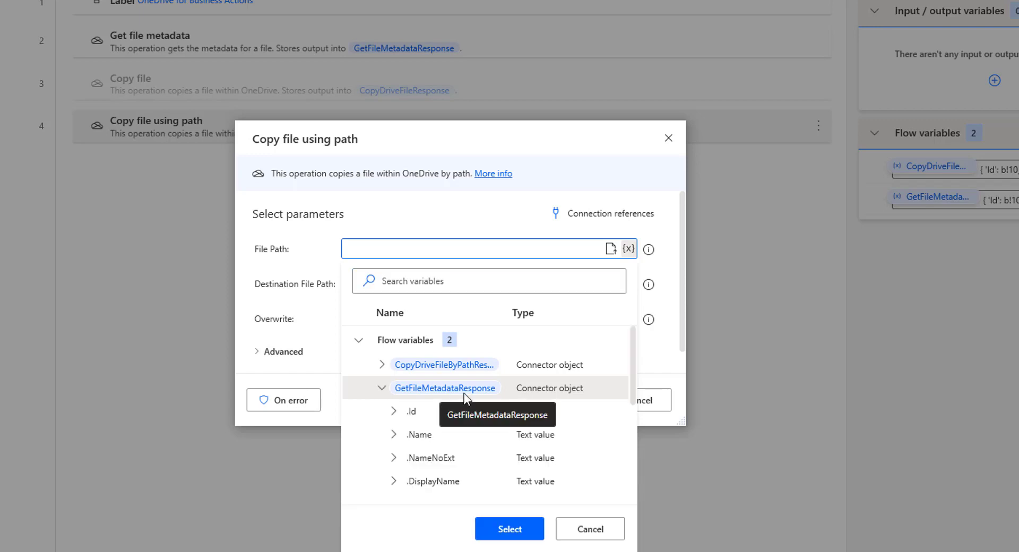
scroll(463, 392, "down", 2)
scroll(488, 450, "down", 2)
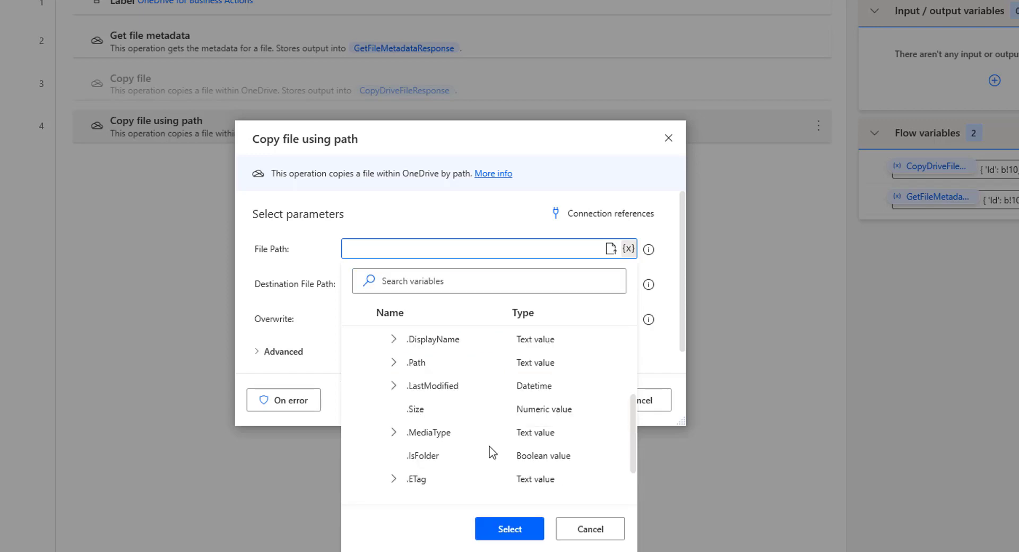
double_click(428, 363)
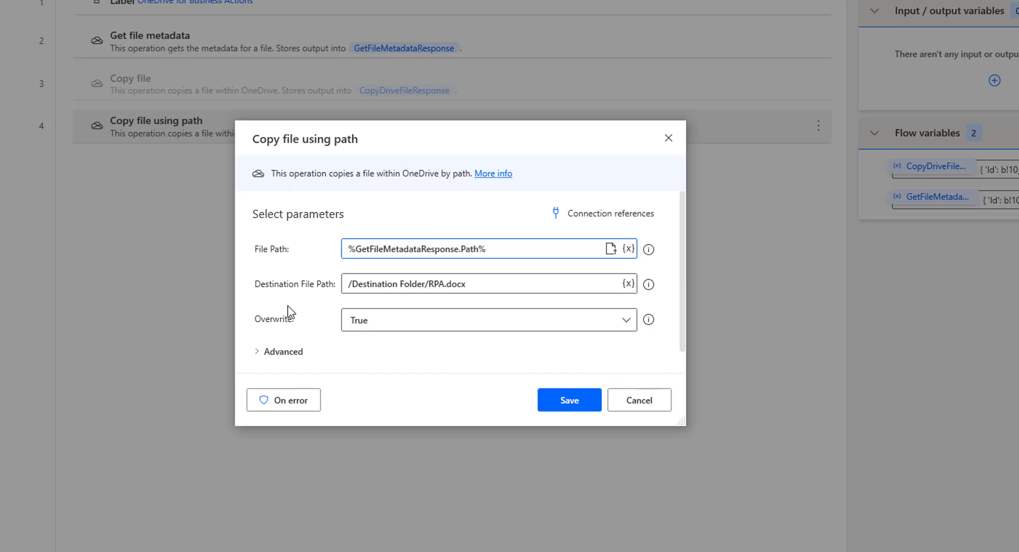
left_click(445, 285)
type("2")
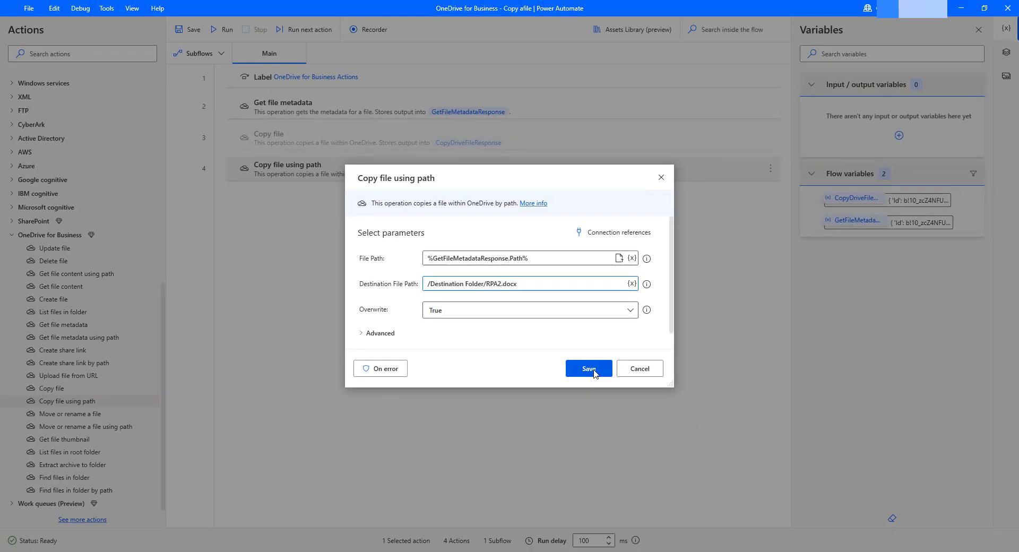
Step: Save the edited copy step, run the flow, and reload the OneDrive Destination Folder
left_click(594, 372)
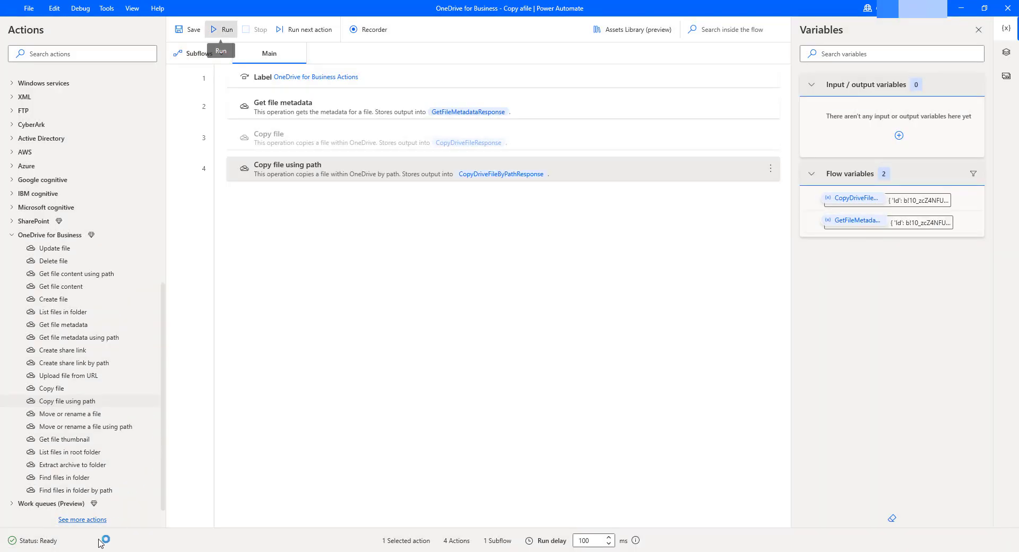
left_click(223, 31)
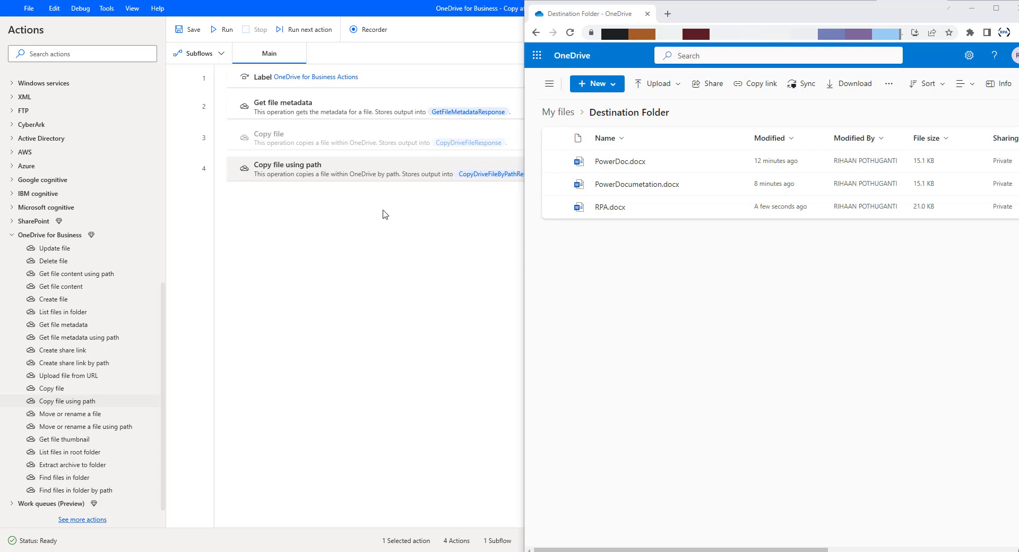
left_click(570, 34)
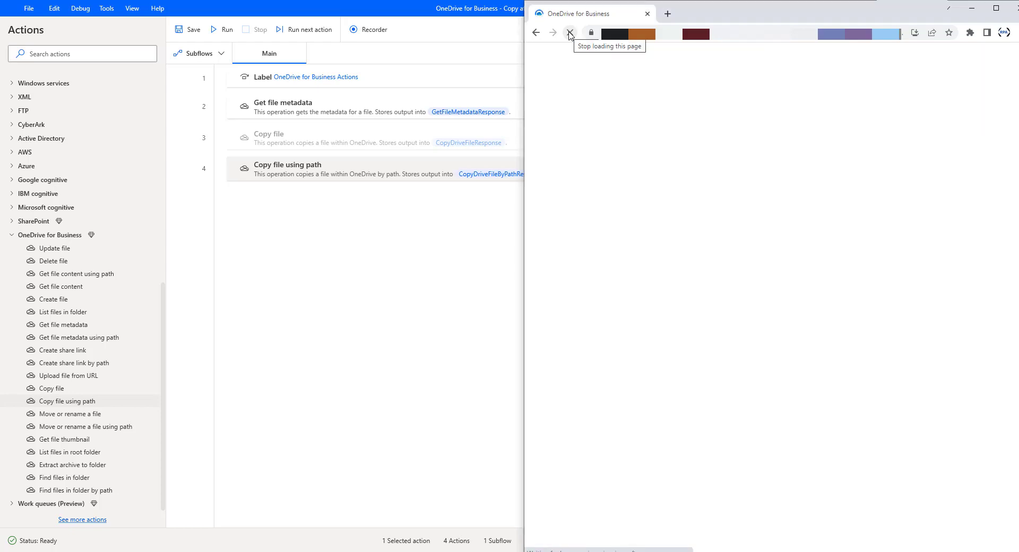